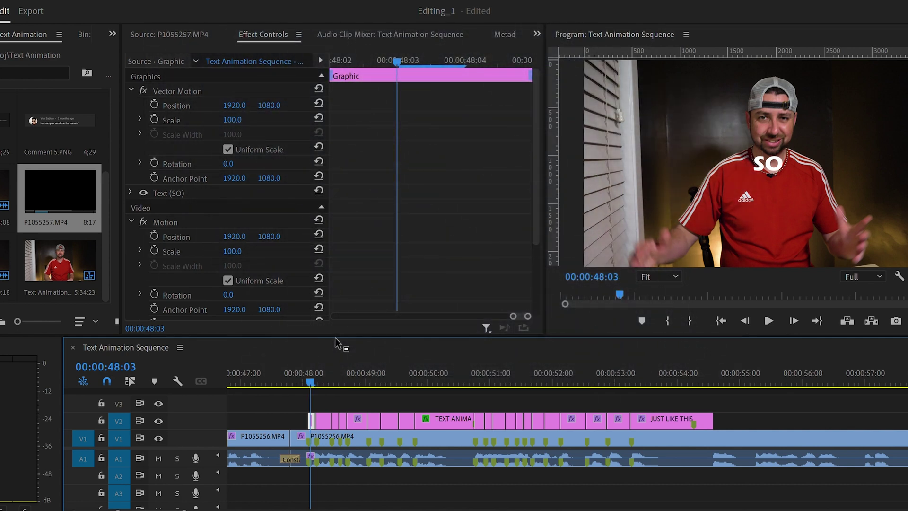
# Step: Play the sequence from the captioned section to preview the word-by-word captions
pyautogui.click(305, 369)
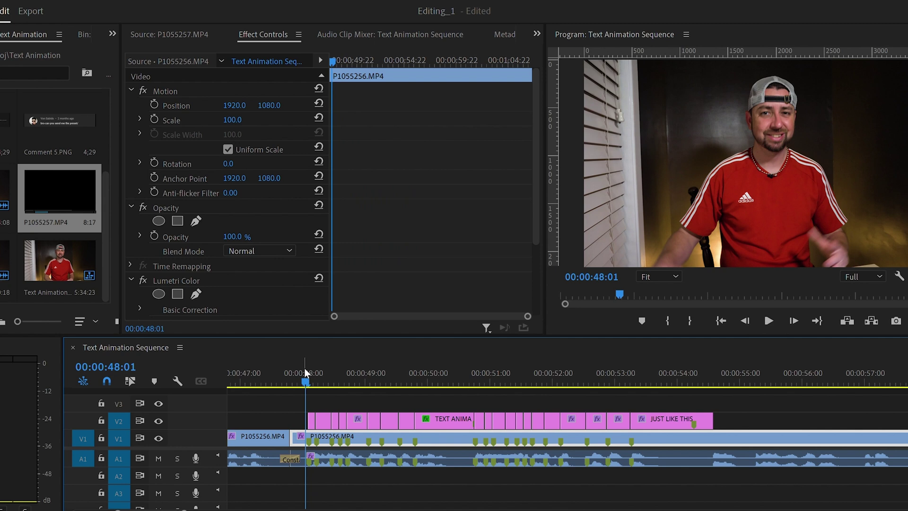
pyautogui.press('space')
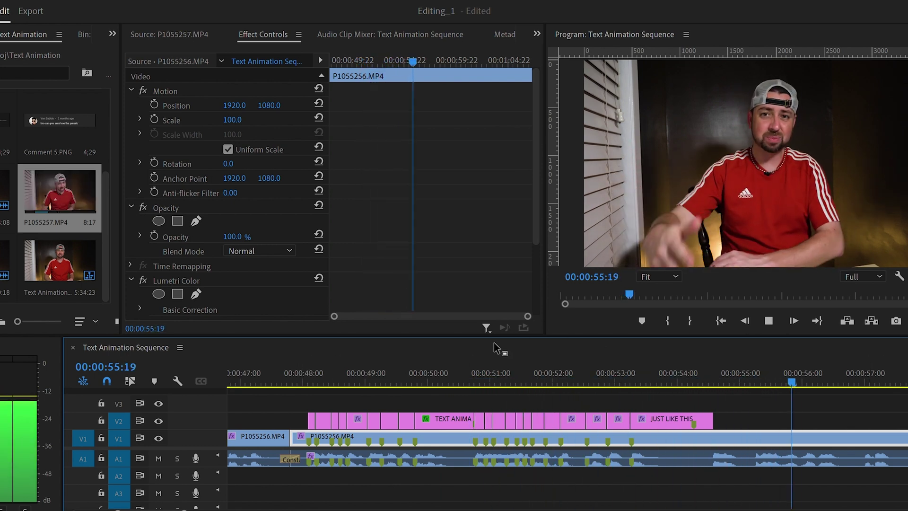
pyautogui.press('space')
# Step: Scrub between the TEXT ANIMATIONS, JUST LIKE THIS and WE ARE captions
pyautogui.click(717, 372)
pyautogui.moveTo(705, 367); pyautogui.dragTo(383, 369)
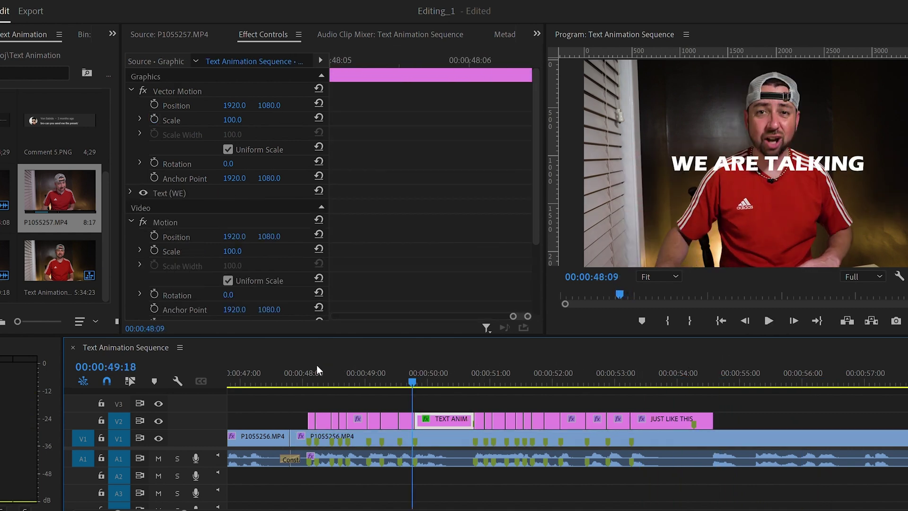
pyautogui.click(666, 366)
pyautogui.press('Up')
pyautogui.moveTo(484, 366); pyautogui.dragTo(346, 367)
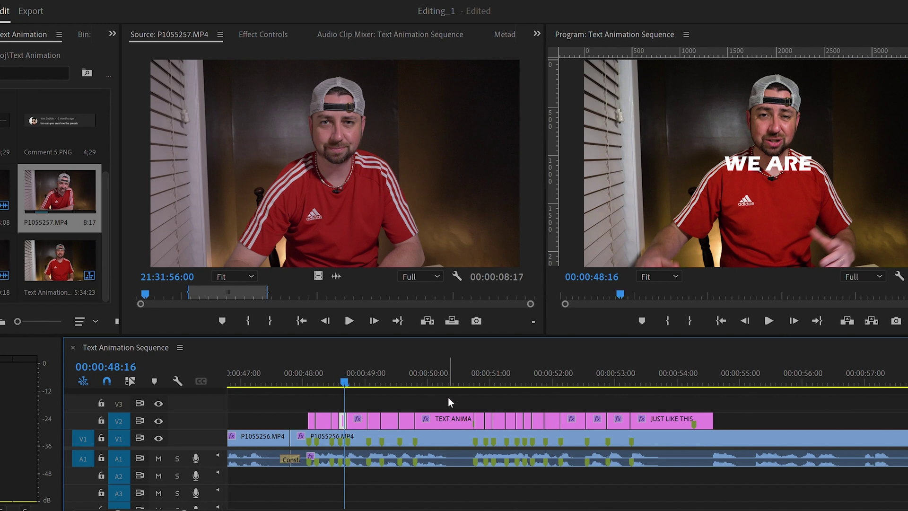
# Step: Start Scale keyframing on the TEXT ANIMATIONS caption with a 100 keyframe at its start
pyautogui.click(436, 376)
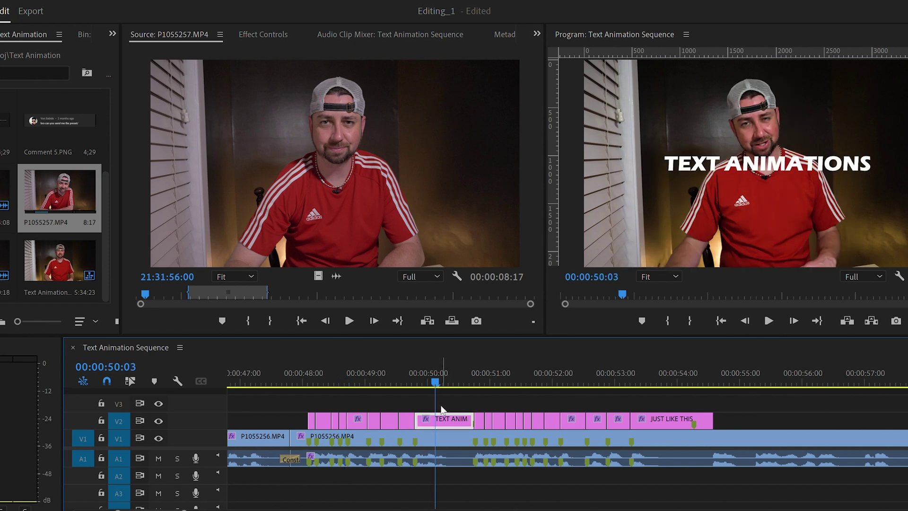
pyautogui.hotkey('shift', '5')
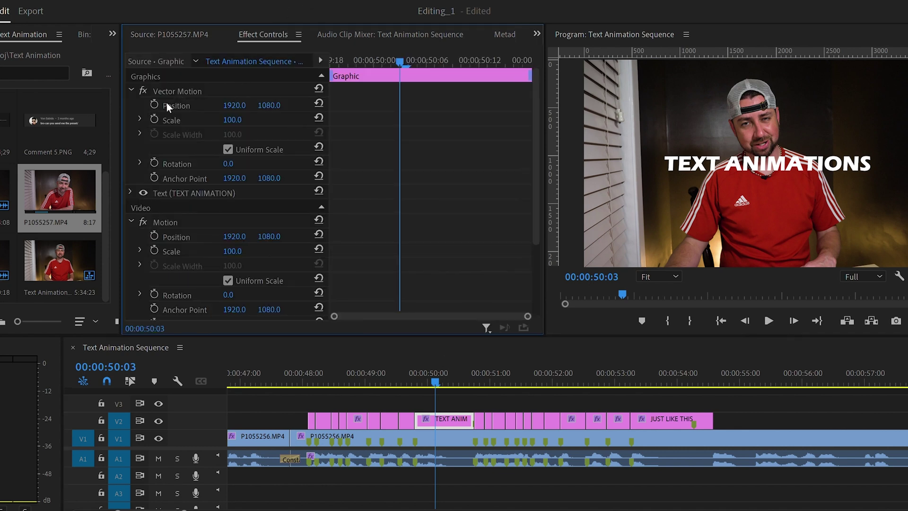
pyautogui.click(154, 119)
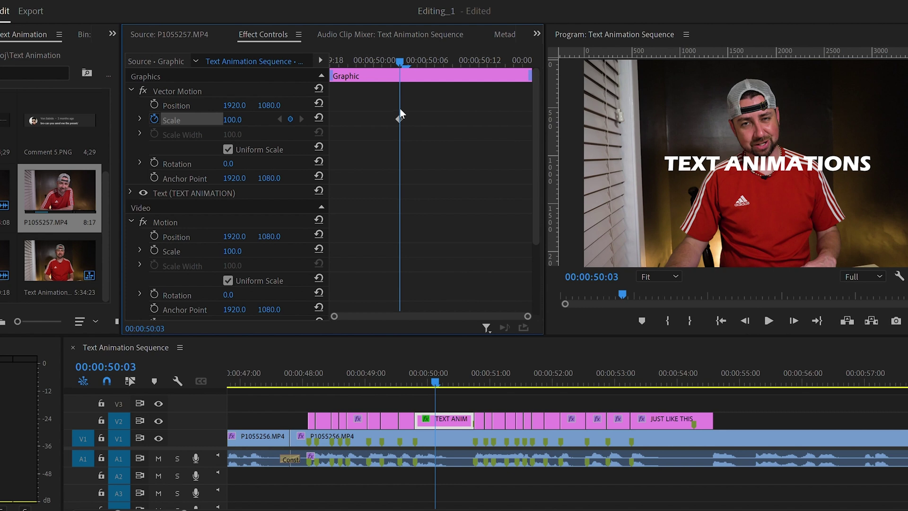
pyautogui.moveTo(399, 118); pyautogui.dragTo(330, 118)
pyautogui.moveTo(342, 48); pyautogui.dragTo(332, 48)
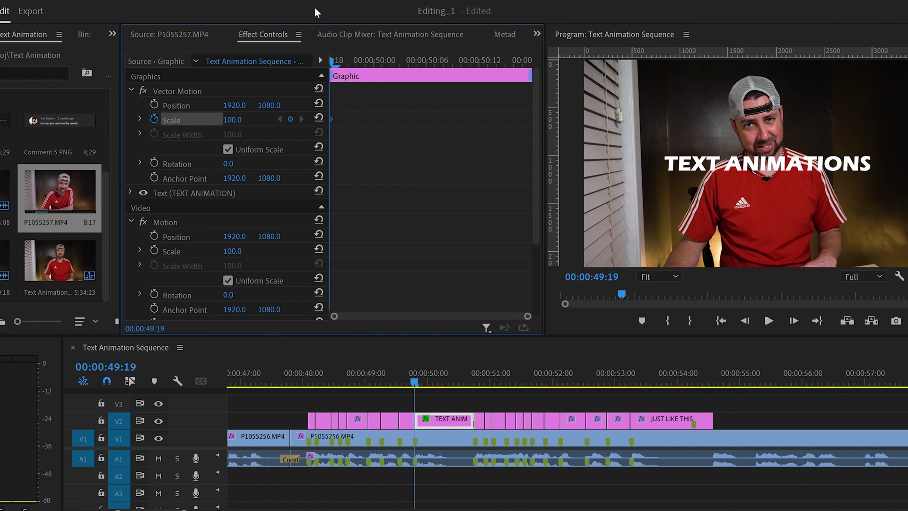
# Step: Add Scale keyframes of 125 and 120 on the next two frames
pyautogui.press('Right')
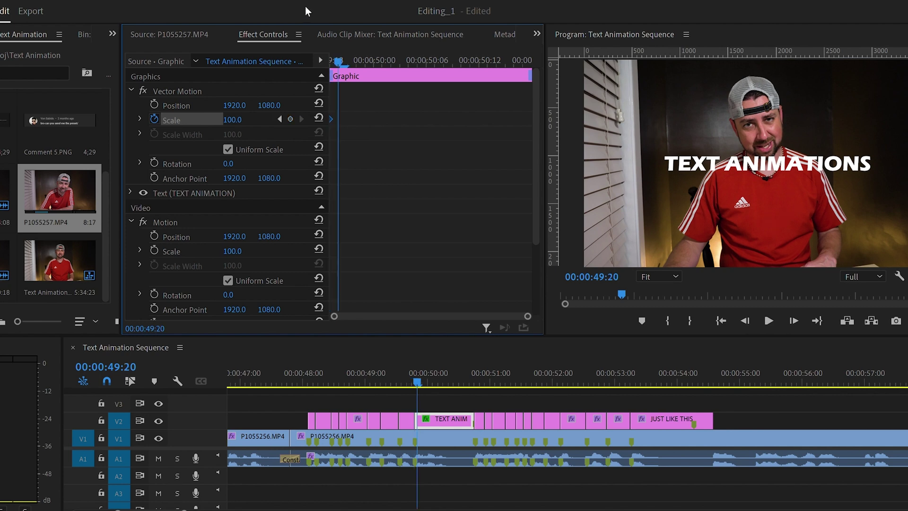
pyautogui.click(232, 119)
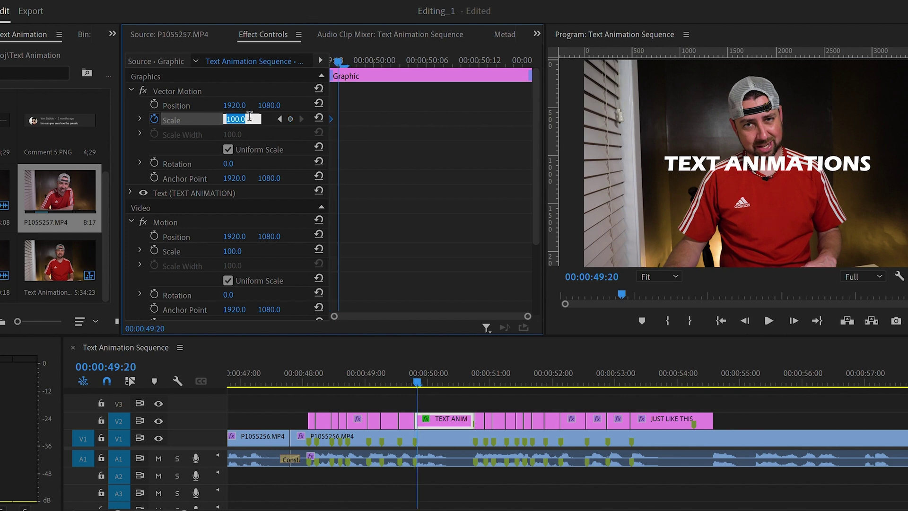
pyautogui.write('125')
pyautogui.press('Return')
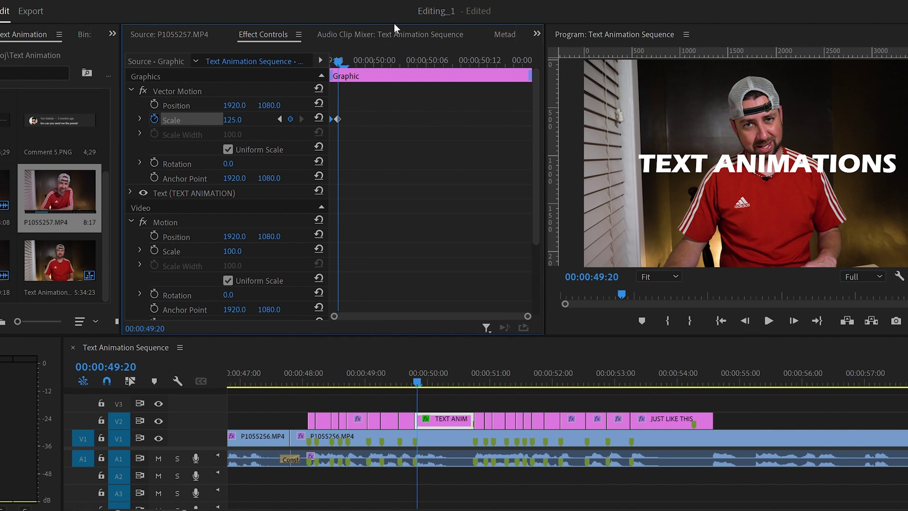
pyautogui.press('Right')
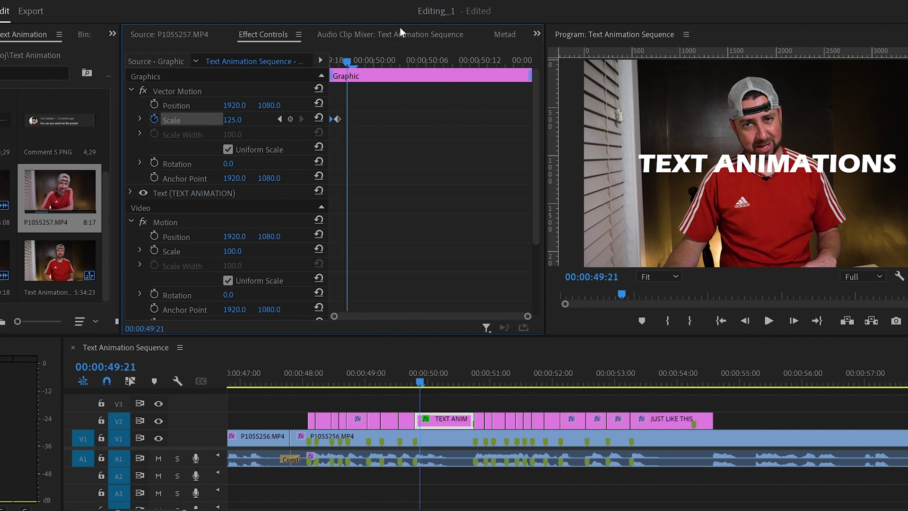
pyautogui.click(241, 118)
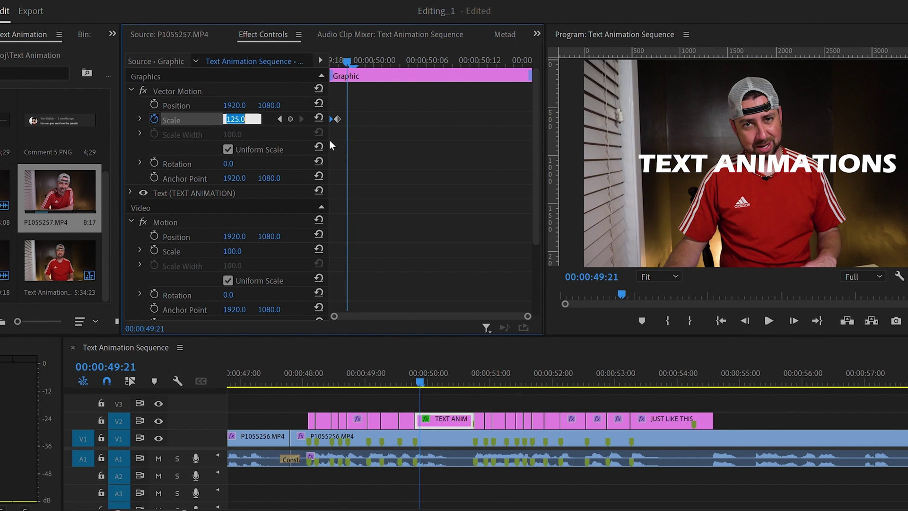
pyautogui.write('120')
pyautogui.press('Return')
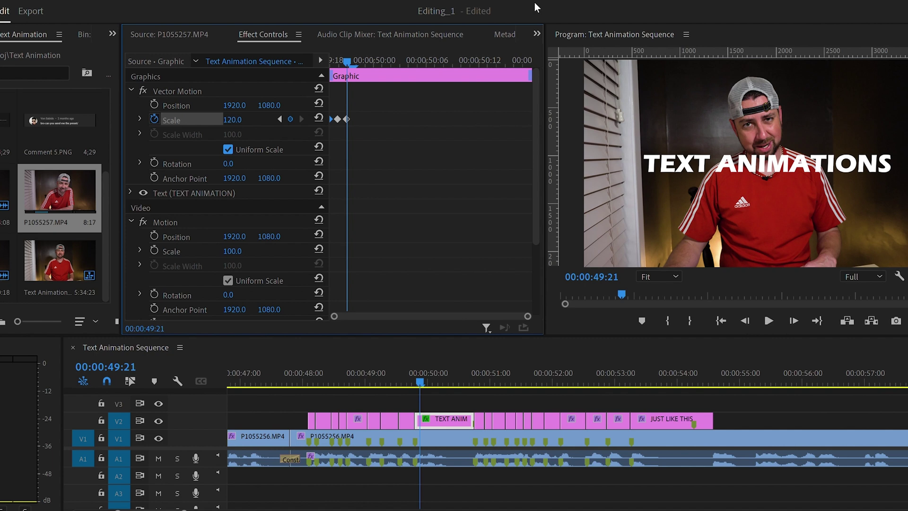
# Step: Add a settling Scale keyframe of 110 around 50:18 and preview the pop-in
pyautogui.click(359, 52)
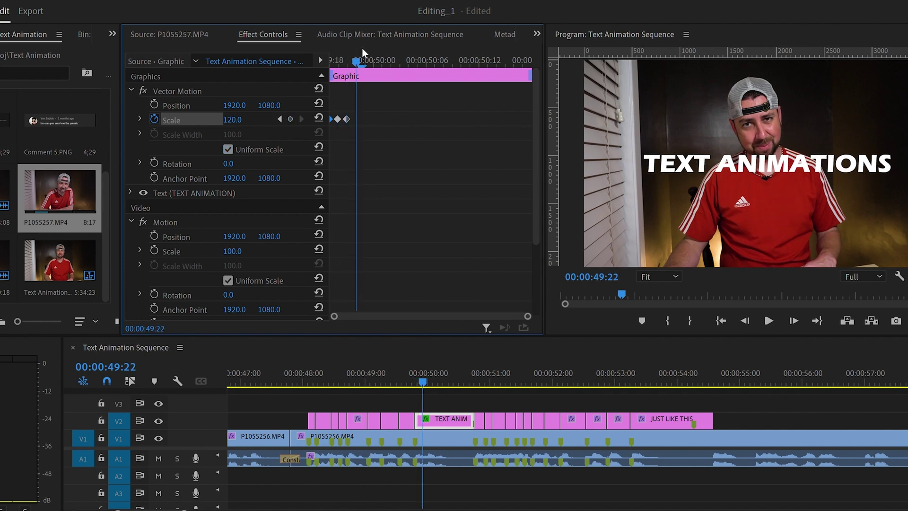
pyautogui.moveTo(363, 52); pyautogui.dragTo(439, 53)
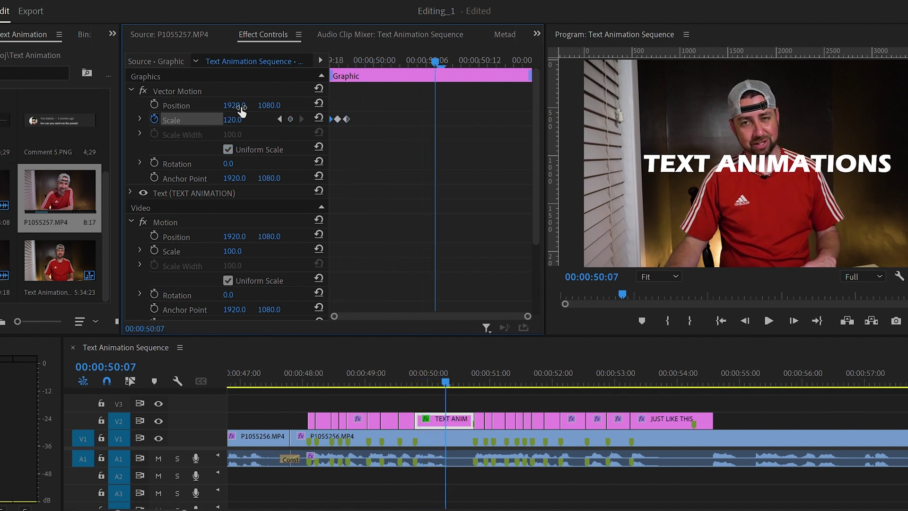
pyautogui.click(237, 120)
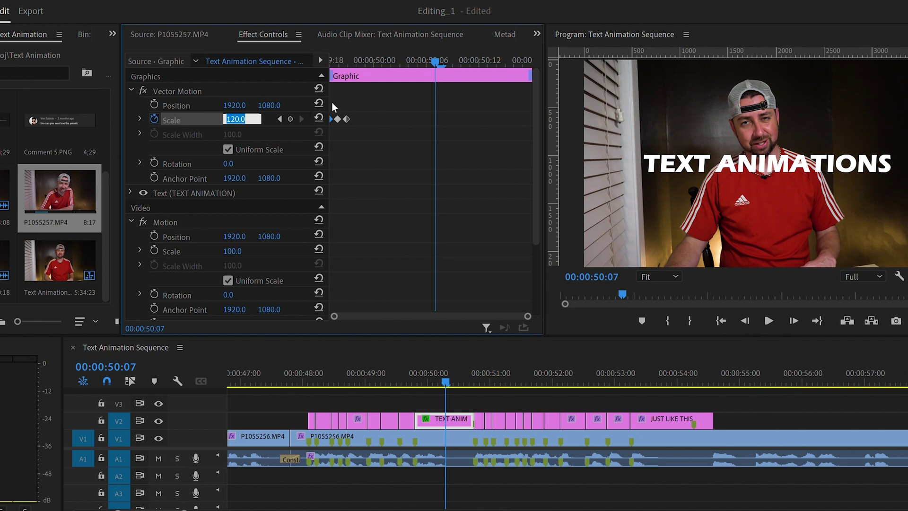
pyautogui.write('110')
pyautogui.press('Return')
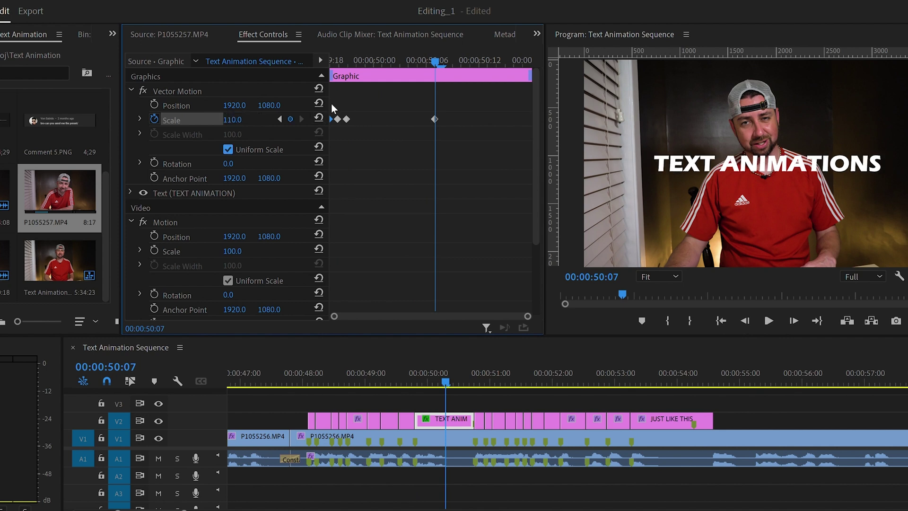
pyautogui.moveTo(432, 109); pyautogui.dragTo(529, 112)
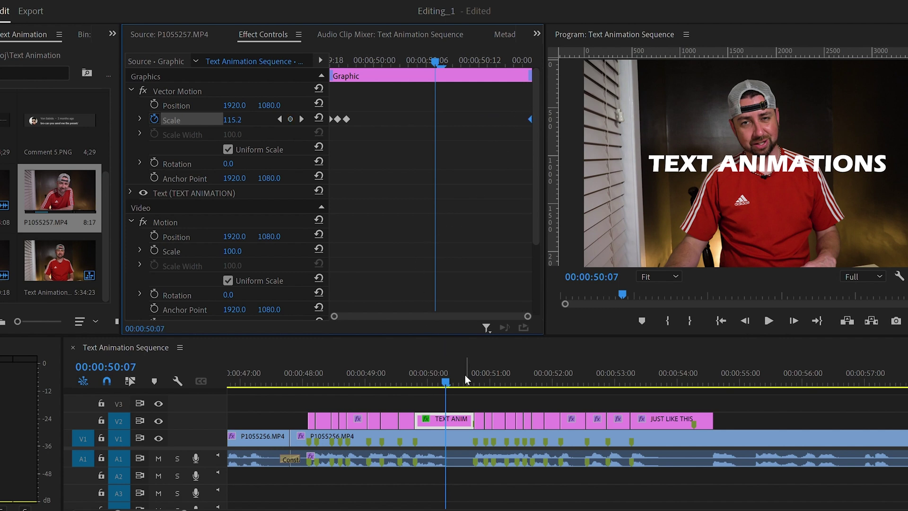
pyautogui.moveTo(456, 373); pyautogui.dragTo(418, 371)
pyautogui.press('space')
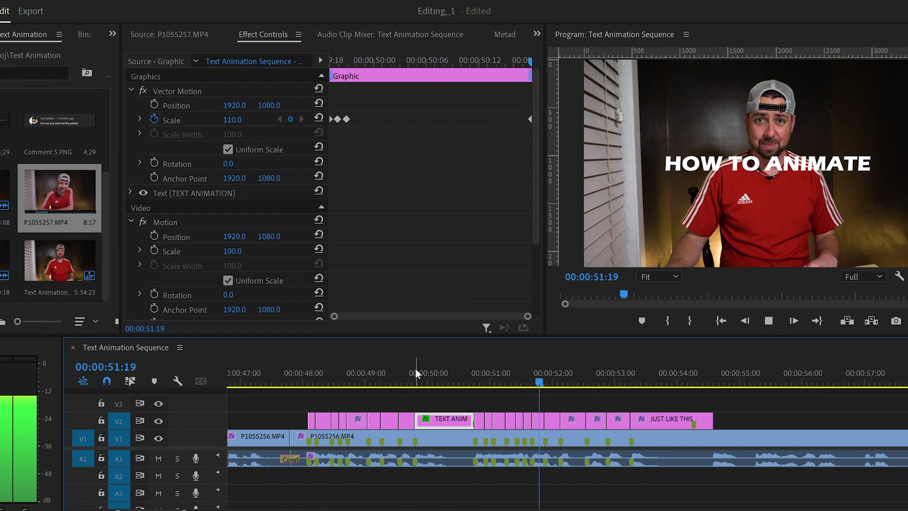
# Step: Copy the keyframed Vector Motion effect and select the caption clips before and after TEXT ANIMATIONS on V2
pyautogui.click(438, 374)
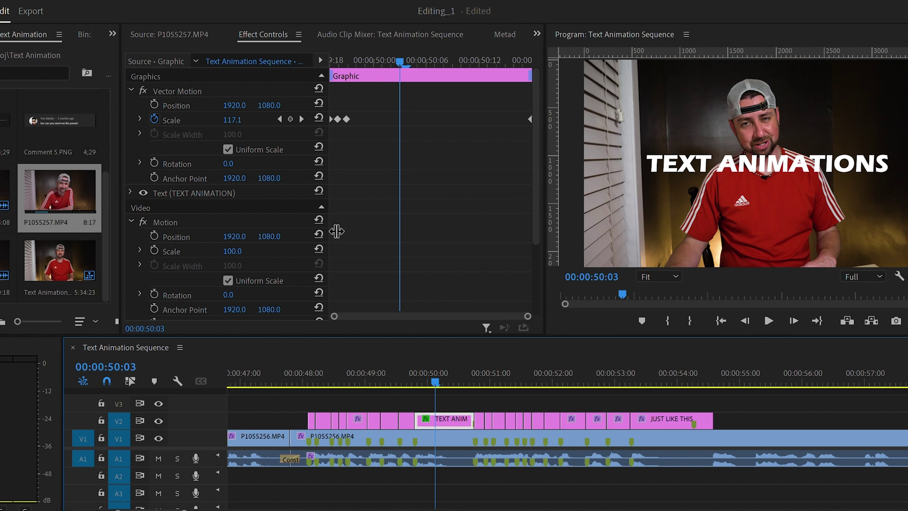
pyautogui.click(197, 87)
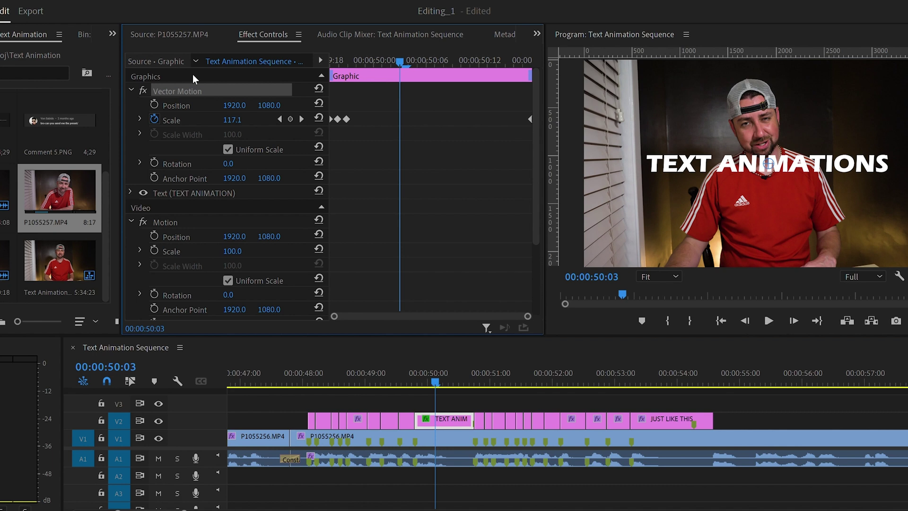
pyautogui.hotkey('ctrl', 'c')
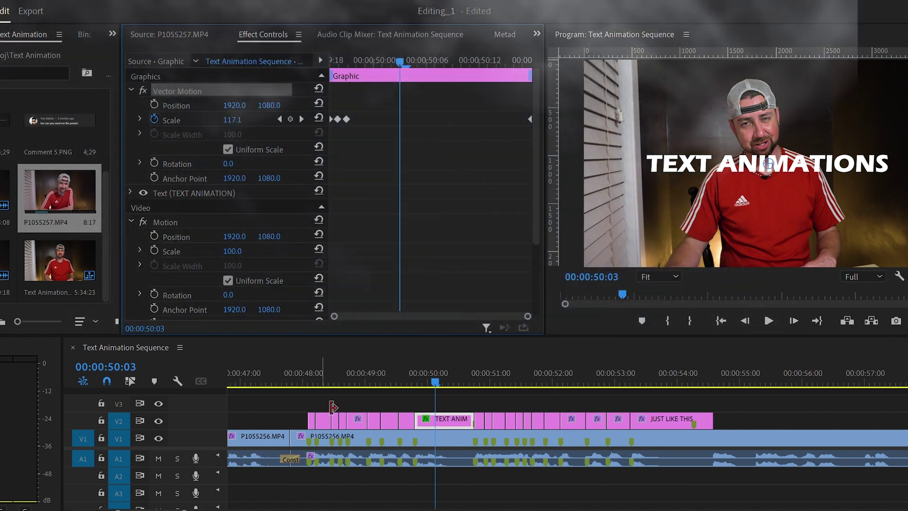
pyautogui.moveTo(293, 405); pyautogui.dragTo(420, 427)
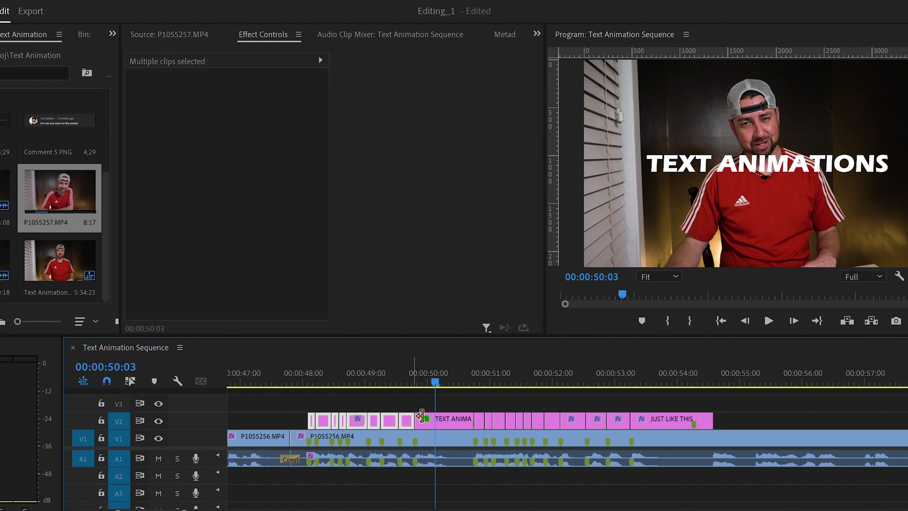
pyautogui.moveTo(746, 403); pyautogui.dragTo(489, 411)
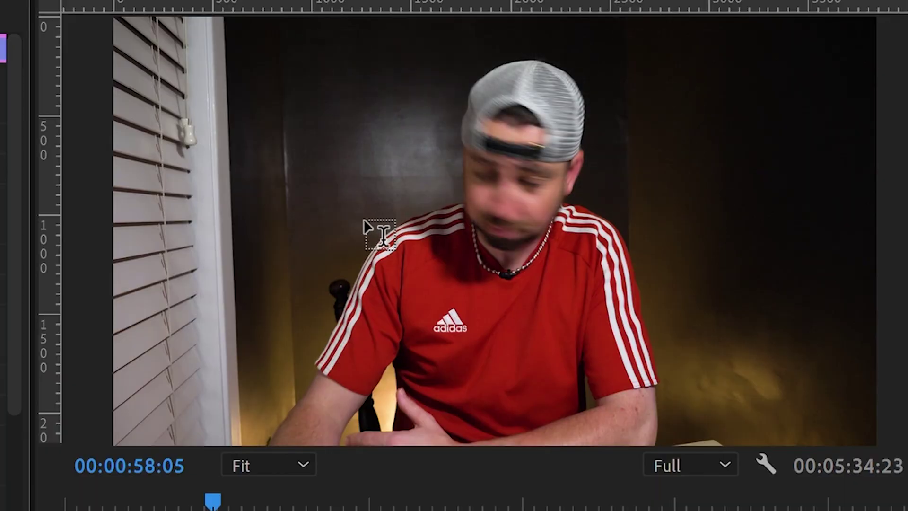
# Step: Add a new text title reading 'BOOM' on the video in the Program monitor
pyautogui.click(707, 165)
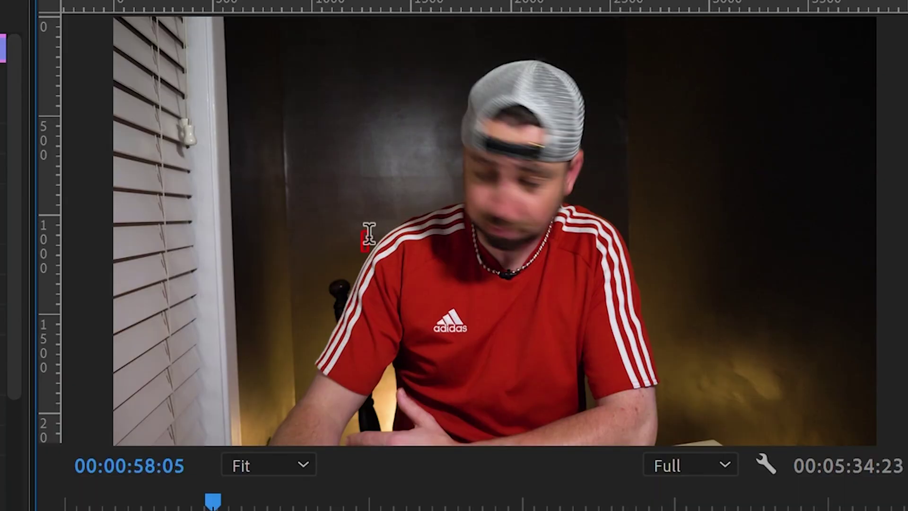
pyautogui.write('BOOM')
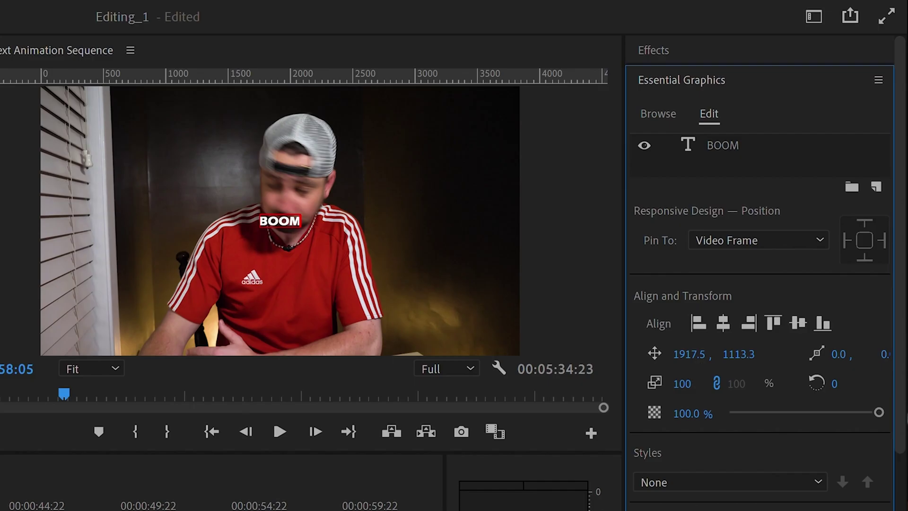
# Step: Scale BOOM to 227 and align it to the horizontal and vertical centre
pyautogui.moveTo(682, 383); pyautogui.dragTo(742, 383)
pyautogui.click(721, 321)
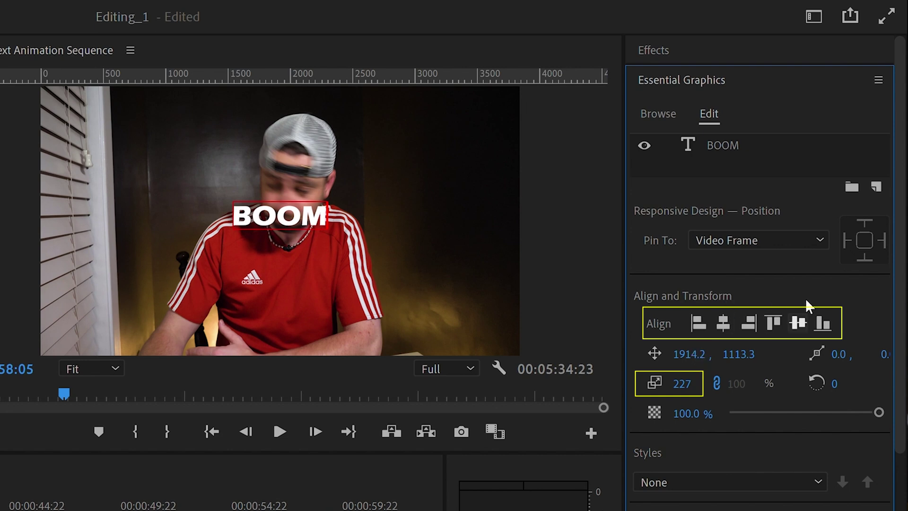
pyautogui.click(800, 322)
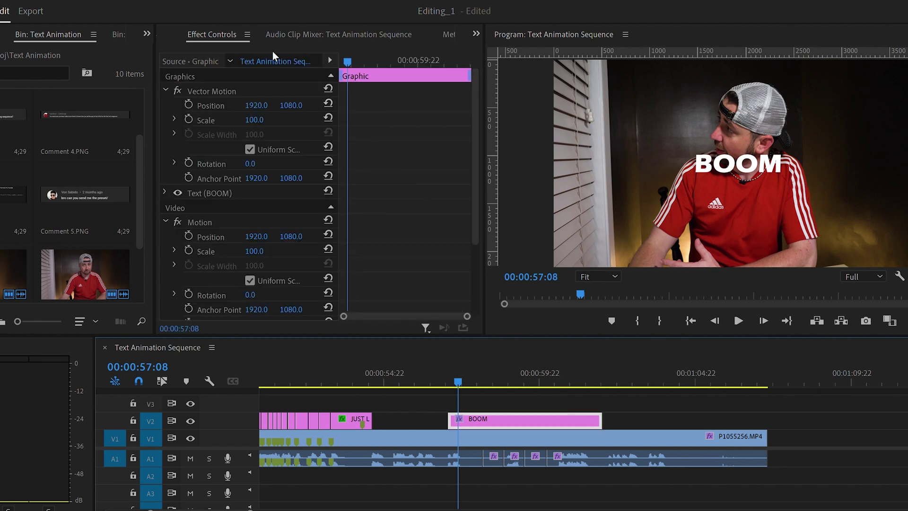
# Step: Start BOOM's Scale keyframes with a value of 0 at the clip start
pyautogui.click(220, 22)
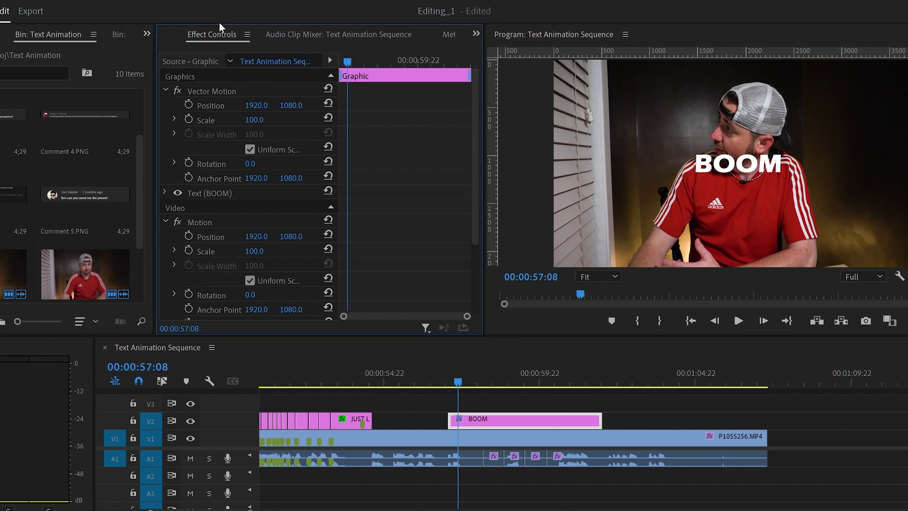
pyautogui.click(188, 119)
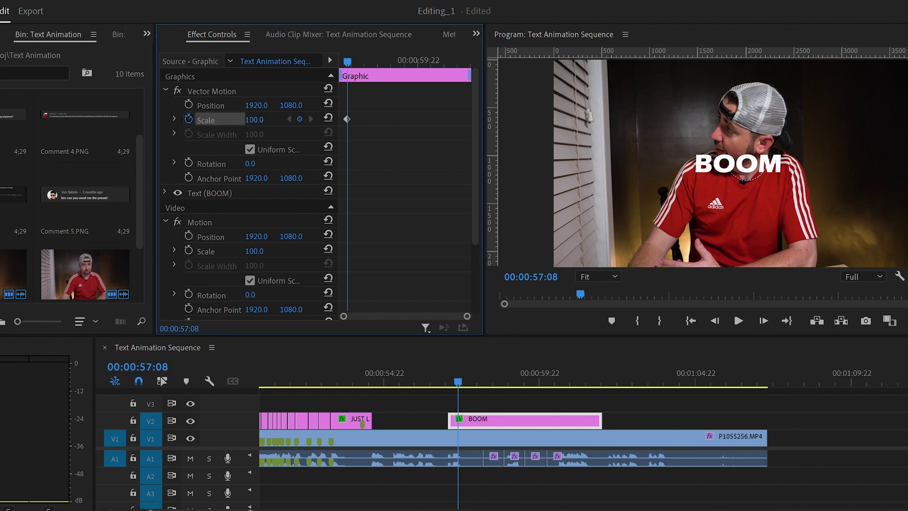
pyautogui.click(259, 120)
pyautogui.write('0')
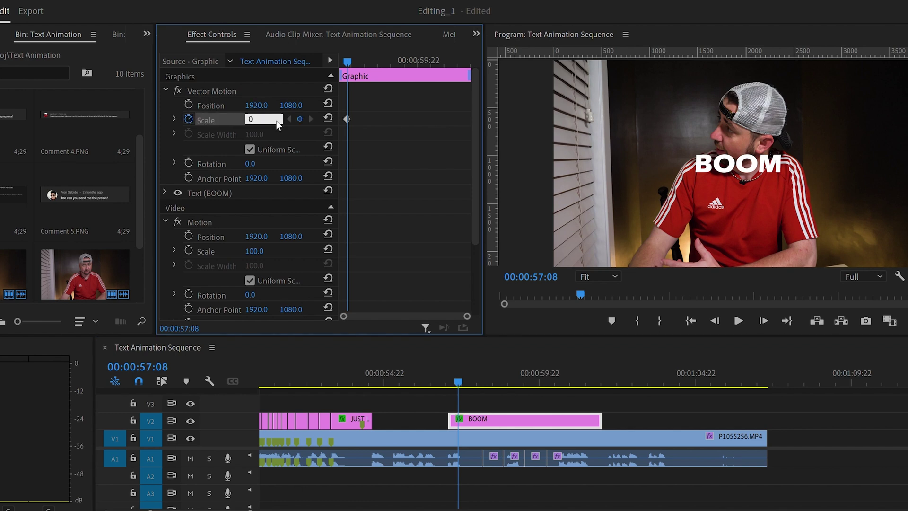
pyautogui.press('Return')
pyautogui.moveTo(347, 119); pyautogui.dragTo(306, 104)
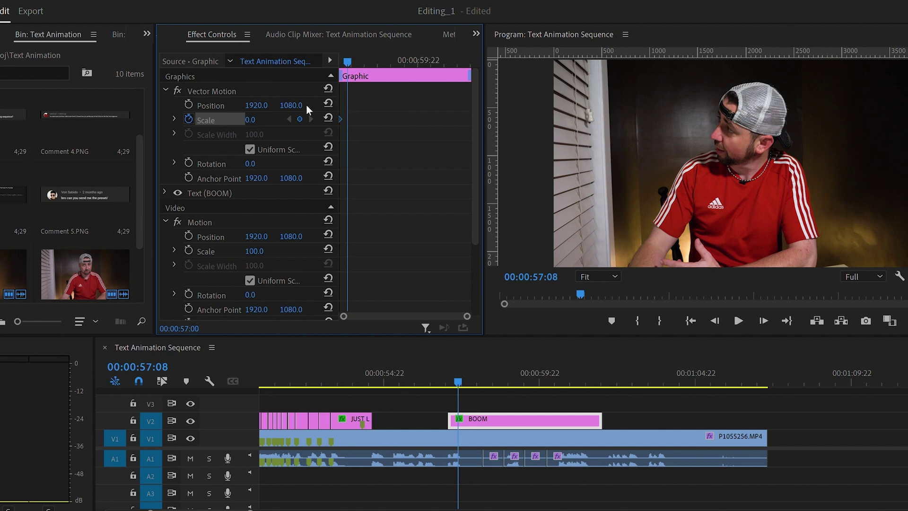
pyautogui.moveTo(348, 50); pyautogui.dragTo(332, 50)
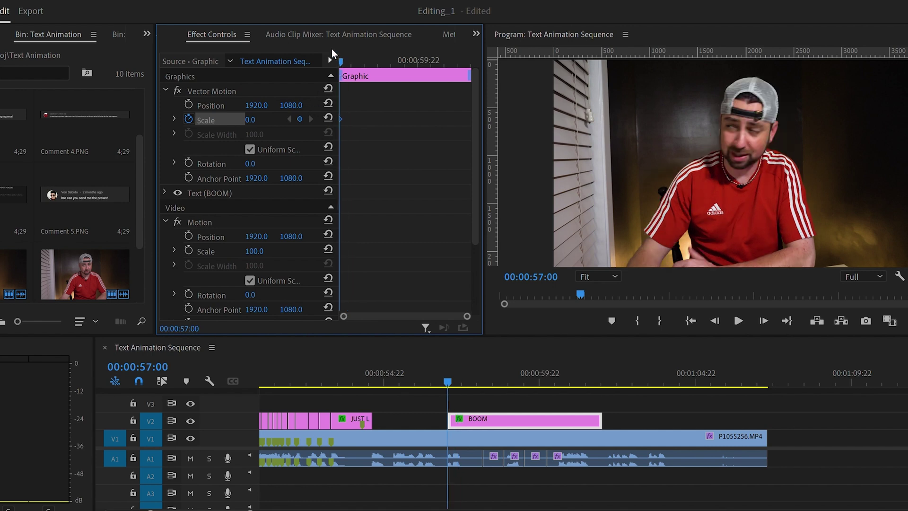
# Step: Add Scale keyframes of 130 at 57:06 and 100 at 57:08, then play the pop-in
pyautogui.press('Right')
pyautogui.press('Right')
pyautogui.press('Right')
pyautogui.press('Right')
pyautogui.press('Right')
pyautogui.press('Right')
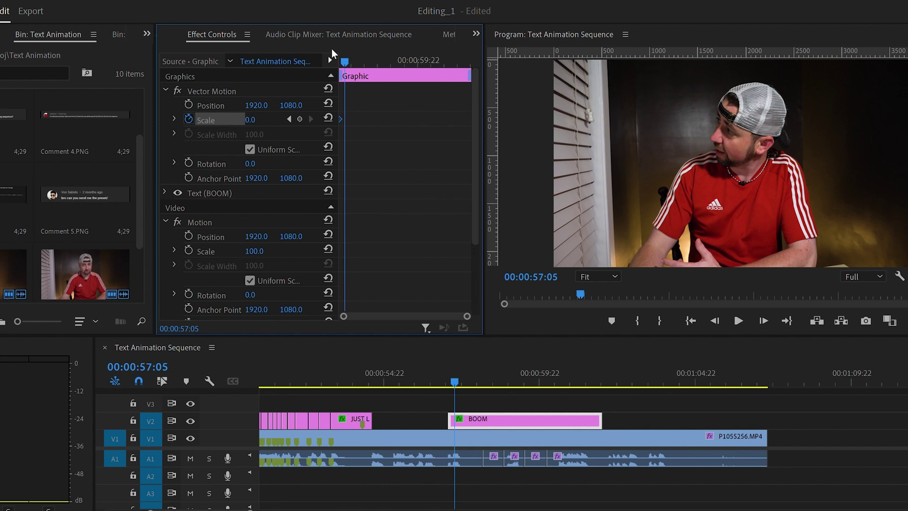
pyautogui.click(256, 119)
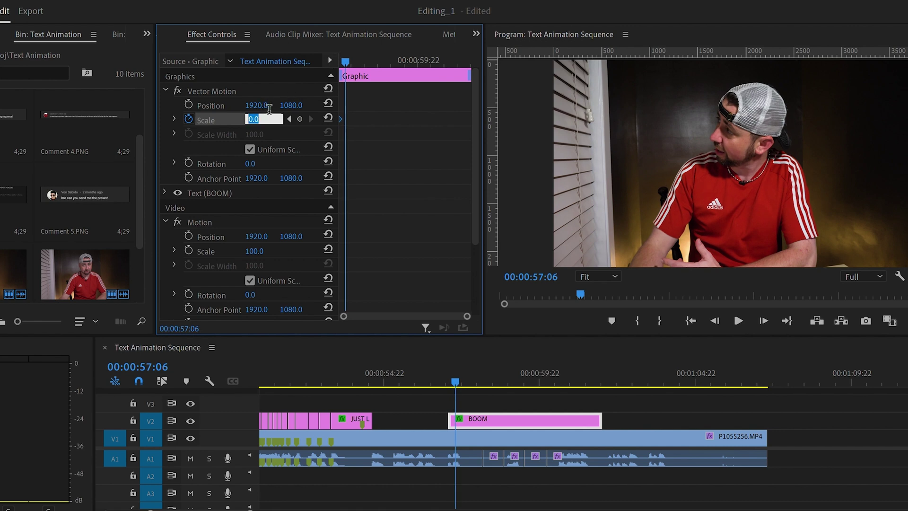
pyautogui.write('130')
pyautogui.press('Return')
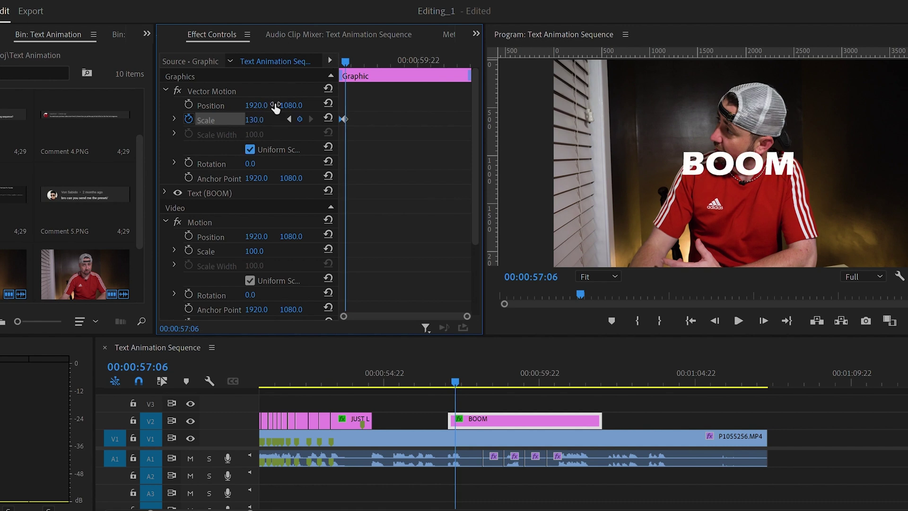
pyautogui.press('Right')
pyautogui.press('Right')
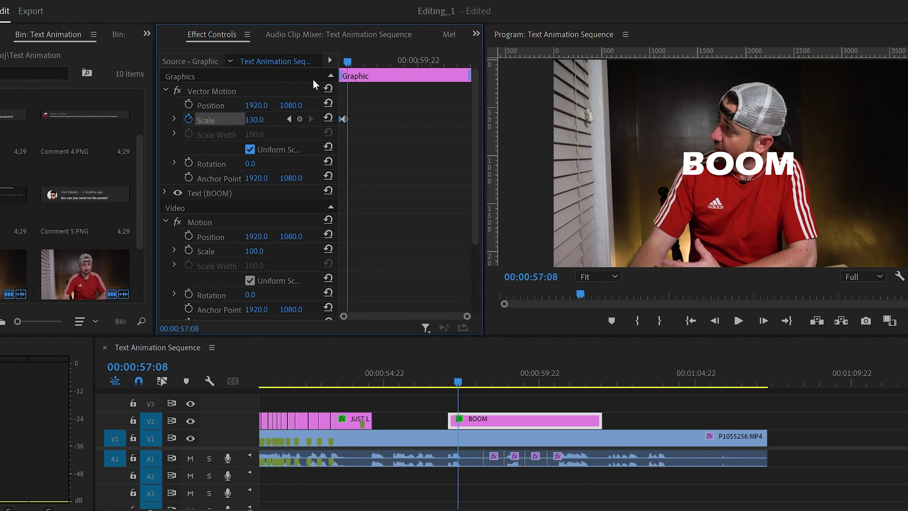
pyautogui.click(255, 119)
pyautogui.write('10')
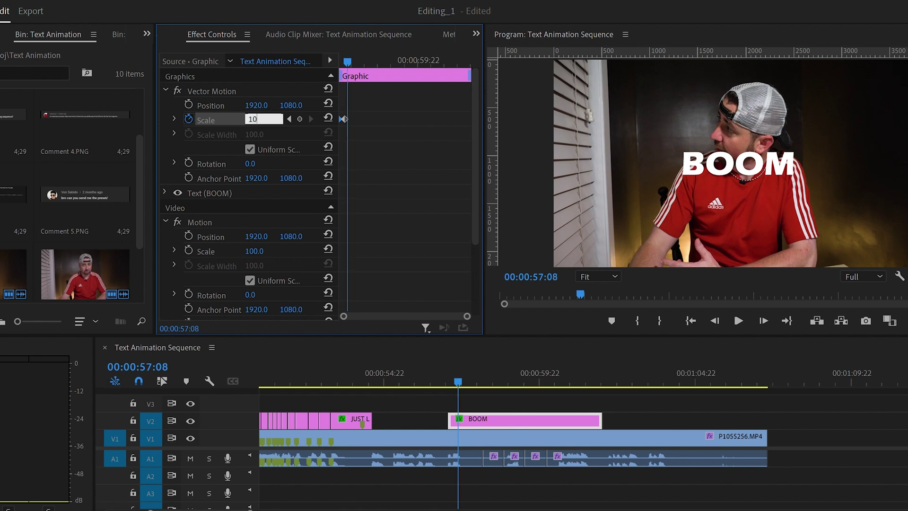
pyautogui.press('Return')
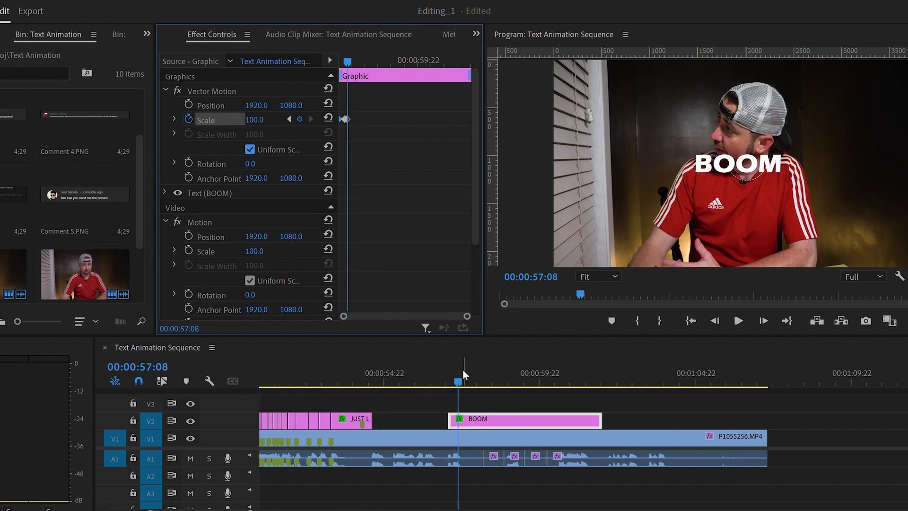
pyautogui.click(449, 371)
pyautogui.press('space')
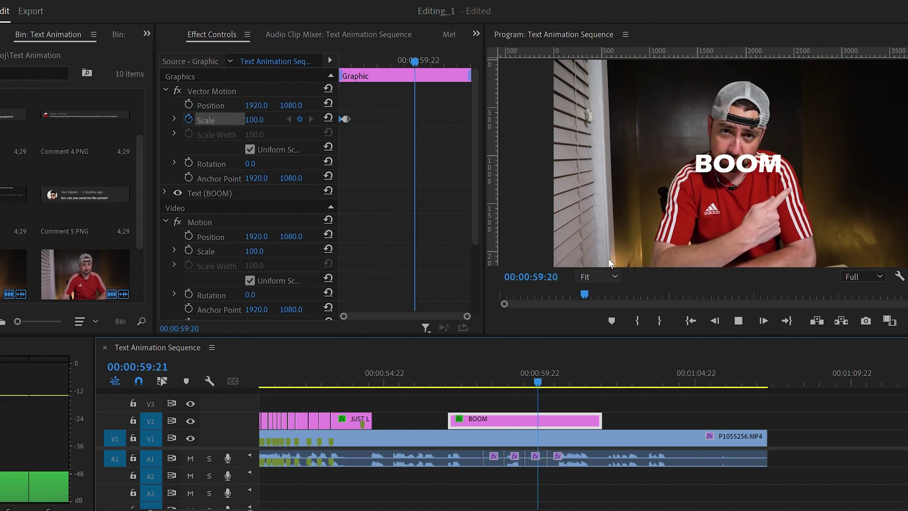
# Step: Add BOOM Scale keyframes of 100 at 58:08 and 130 at 58:10
pyautogui.press('space')
pyautogui.moveTo(525, 371); pyautogui.dragTo(493, 372)
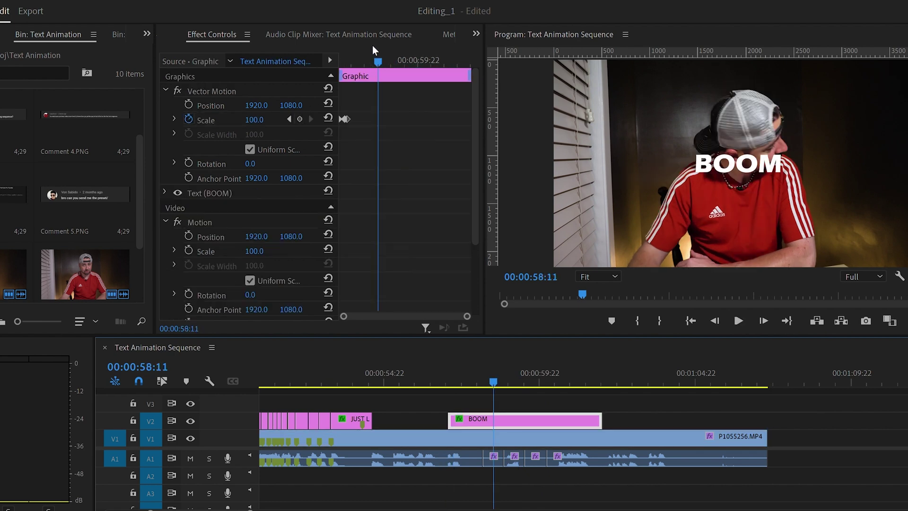
pyautogui.moveTo(373, 56)
pyautogui.mouseDown()
pyautogui.moveTo(358, 57)
pyautogui.moveTo(375, 56)
pyautogui.mouseUp()
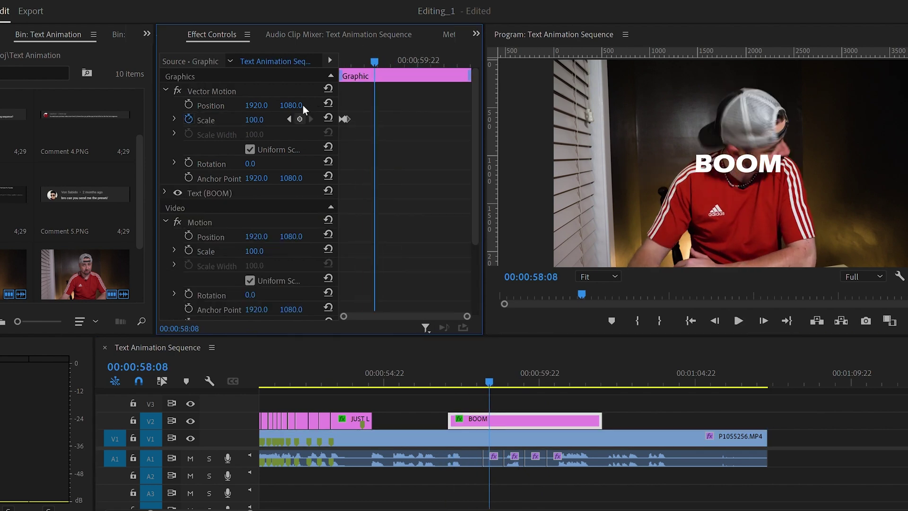
pyautogui.hotkey('ctrl', 'alt', 'k')
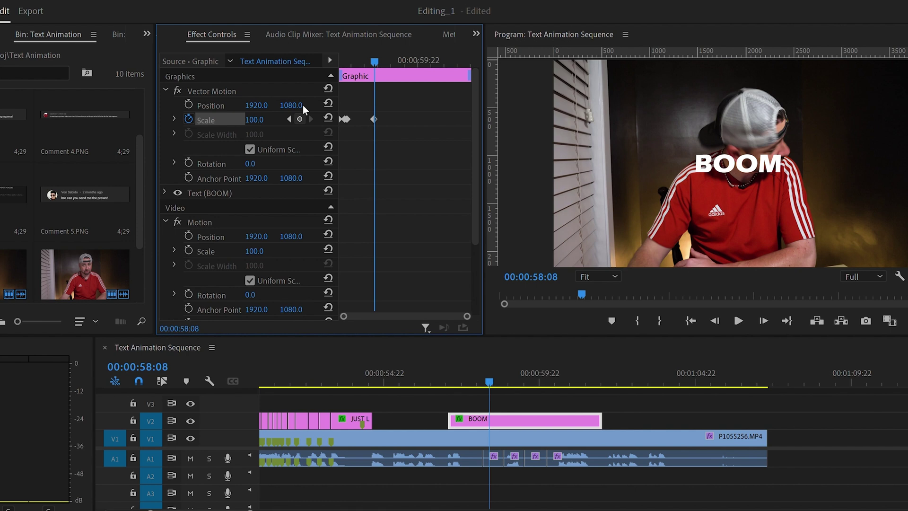
pyautogui.press('Right')
pyautogui.press('Right')
pyautogui.click(265, 119)
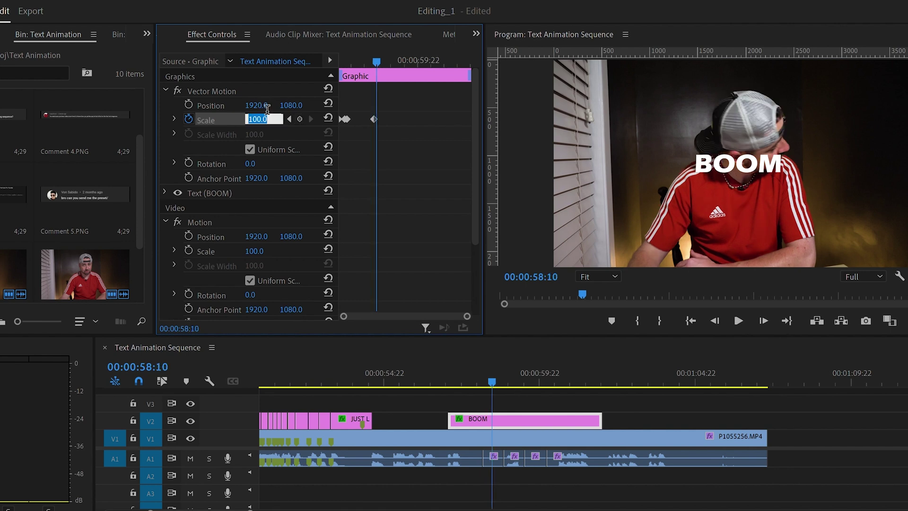
pyautogui.write('130')
pyautogui.press('Return')
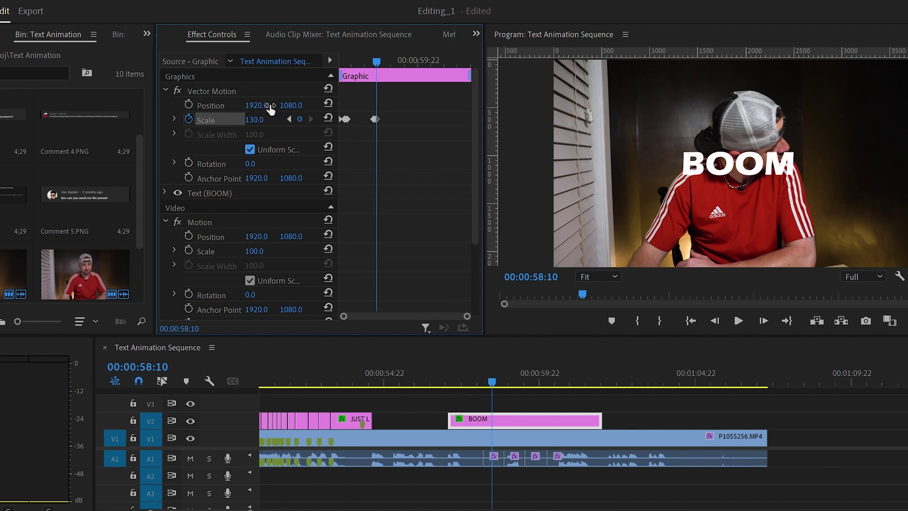
# Step: Set Scale to 0 at 58:16 and select all of BOOM's scale keyframes
pyautogui.press('Right')
pyautogui.press('Right')
pyautogui.press('Right')
pyautogui.press('Right')
pyautogui.press('Right')
pyautogui.press('Right')
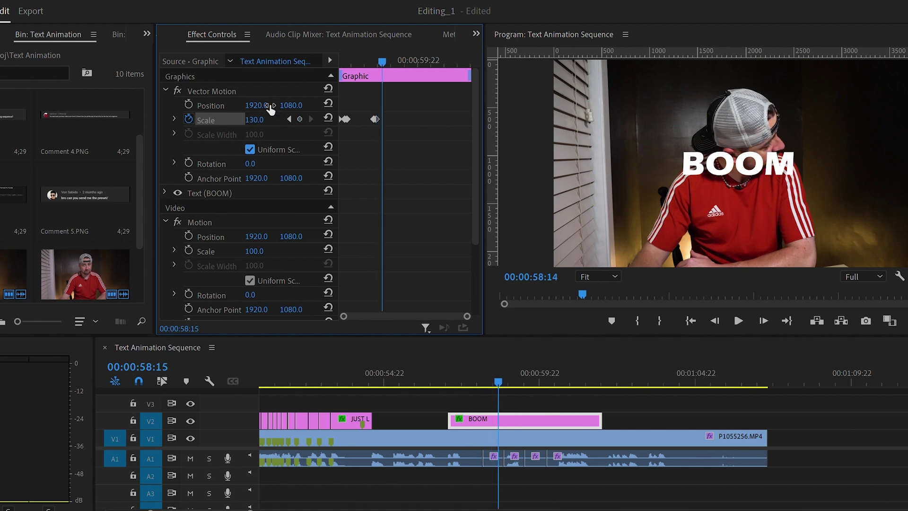
pyautogui.click(267, 110)
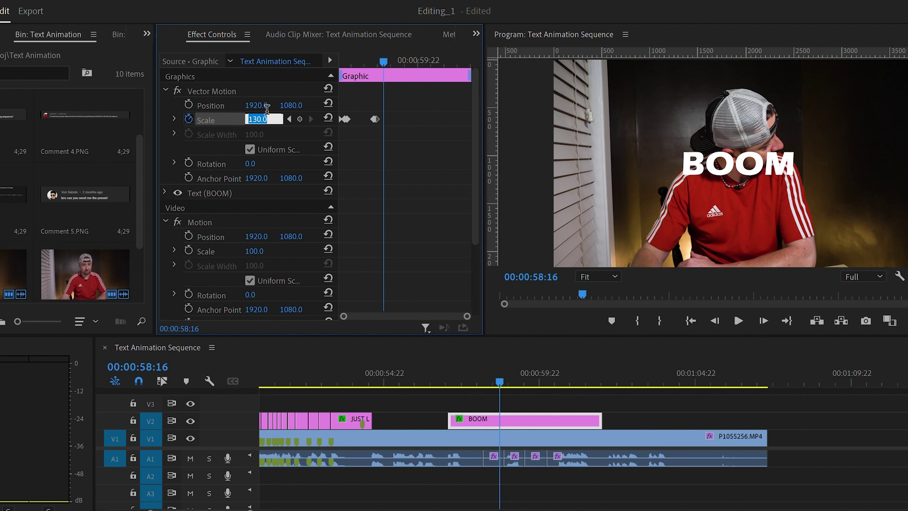
pyautogui.write('0')
pyautogui.press('Return')
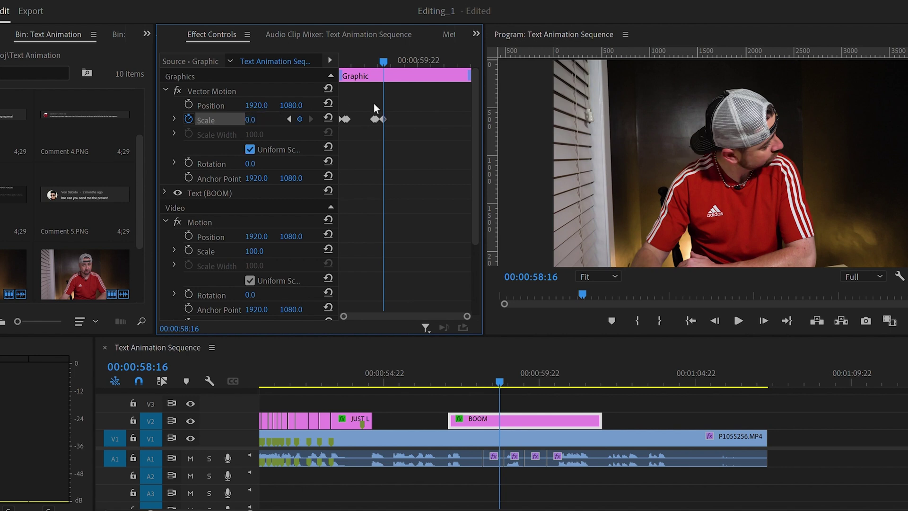
pyautogui.moveTo(389, 53)
pyautogui.mouseDown()
pyautogui.moveTo(322, 49)
pyautogui.moveTo(391, 53)
pyautogui.mouseUp()
pyautogui.moveTo(423, 150); pyautogui.dragTo(338, 109)
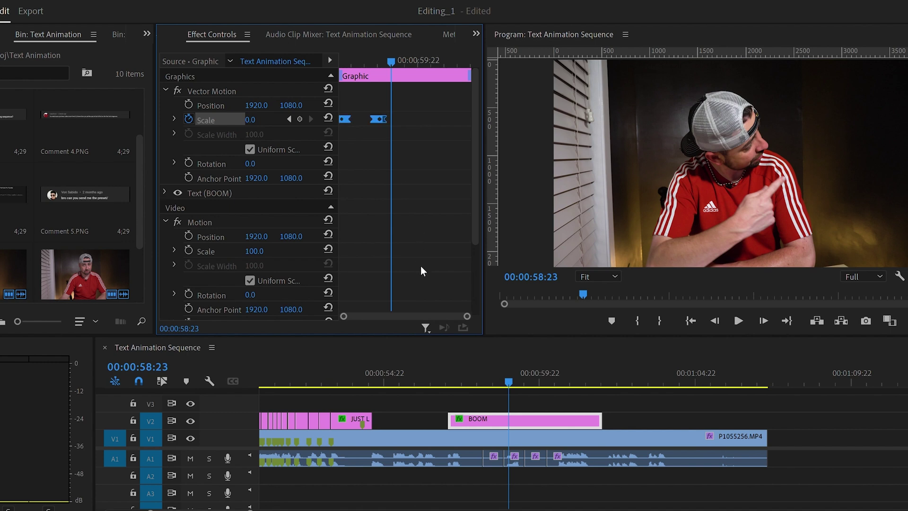
pyautogui.moveTo(497, 369); pyautogui.dragTo(448, 367)
# Step: Move BOOM to the upper left at position 967.2, 689.9 and rotate it to -12°
pyautogui.press('space')
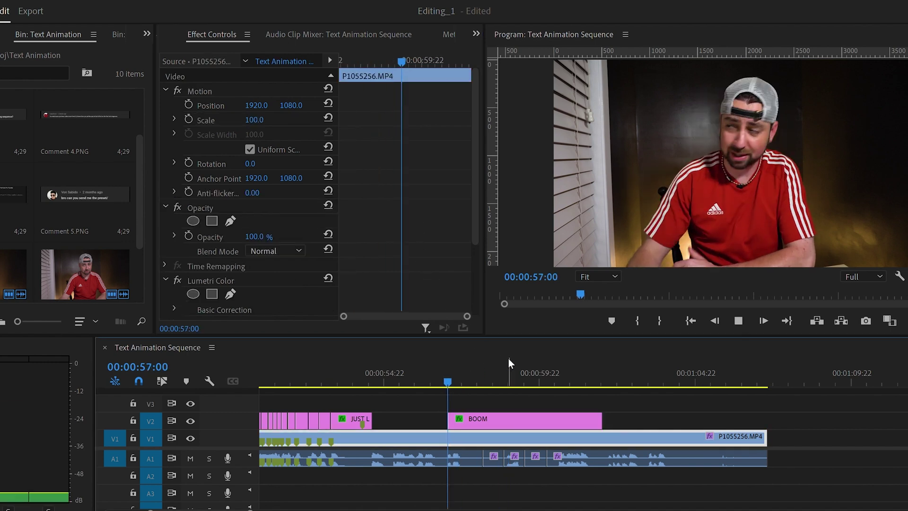
pyautogui.press('space')
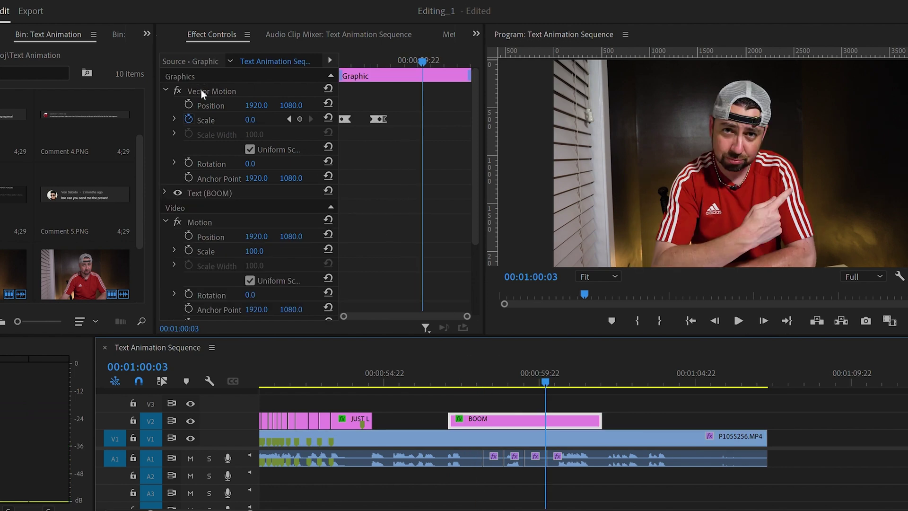
pyautogui.click(204, 90)
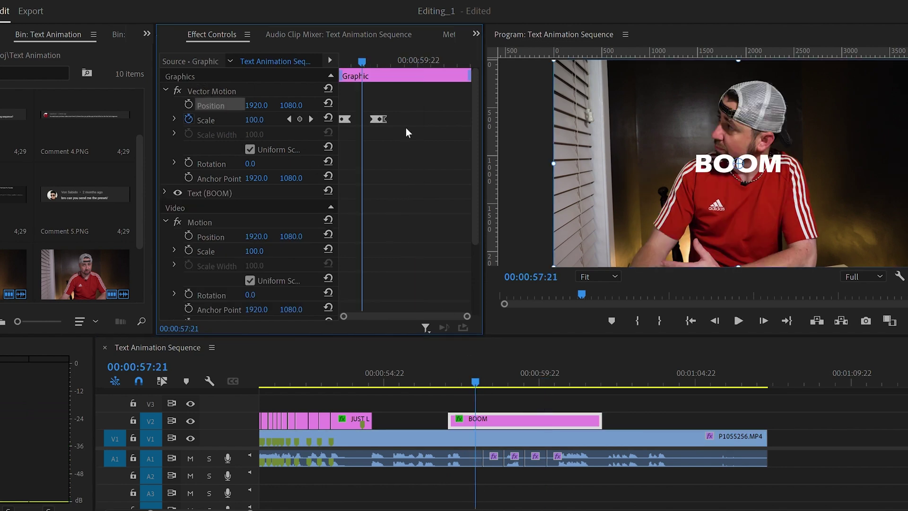
pyautogui.moveTo(730, 186); pyautogui.dragTo(651, 149)
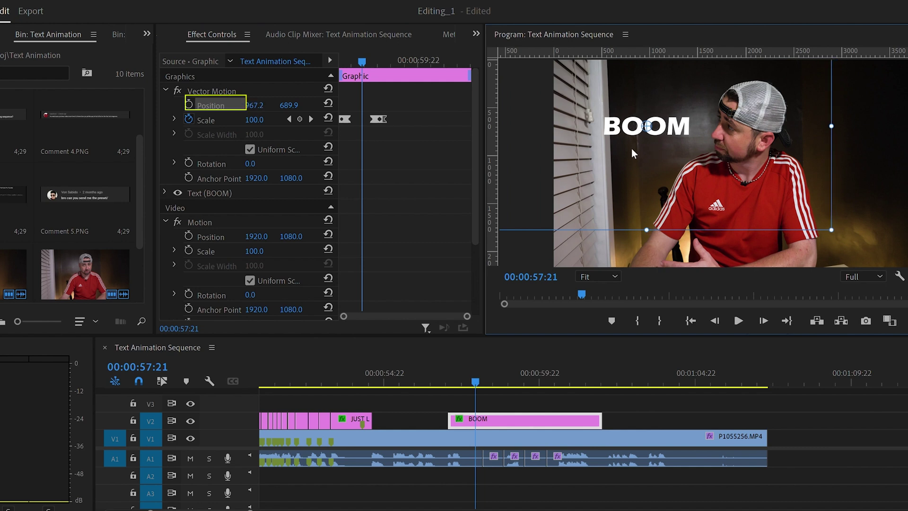
pyautogui.click(251, 161)
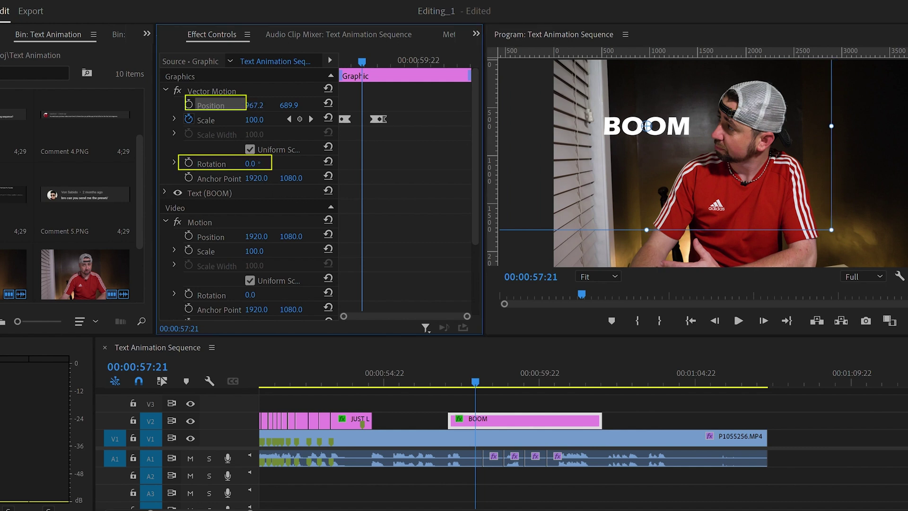
pyautogui.moveTo(254, 163); pyautogui.dragTo(242, 164)
pyautogui.click(436, 363)
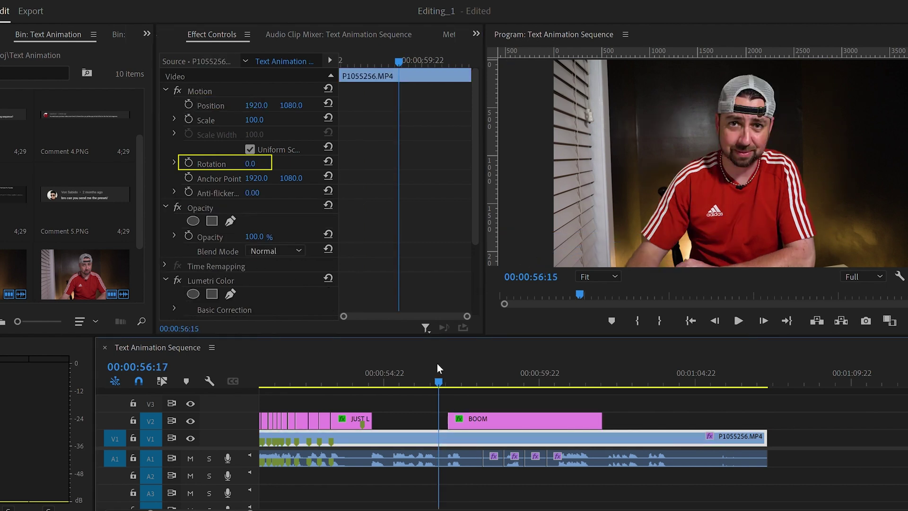
pyautogui.press('space')
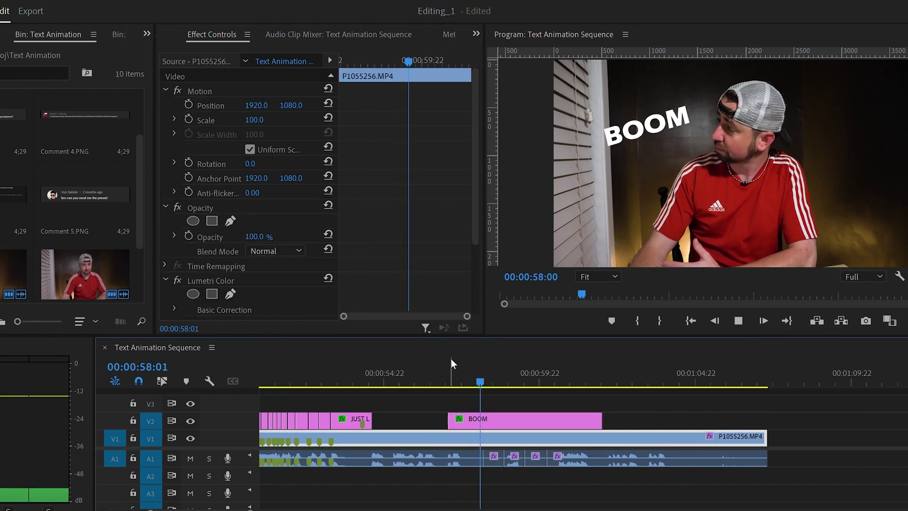